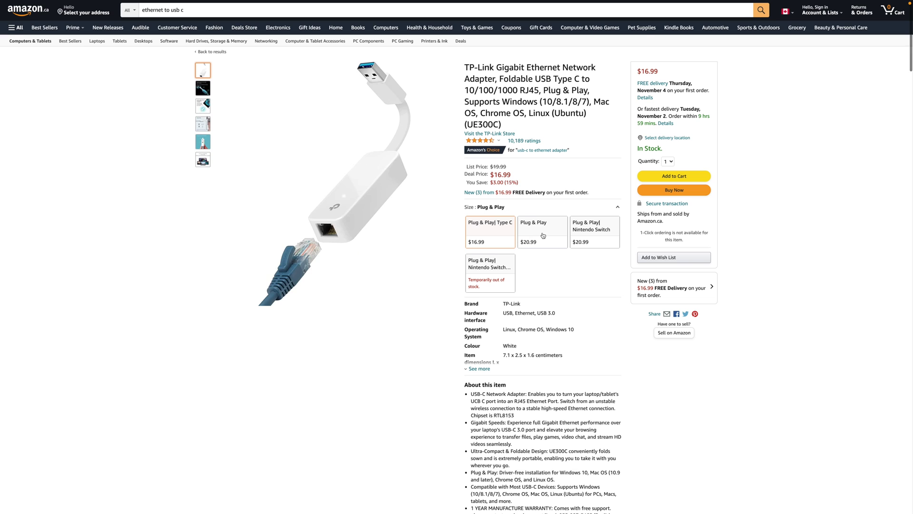
Search Amazon for "ethernet cable" and look through the product images of the 6FT Cat8 Ethernet cable
left_click(540, 236)
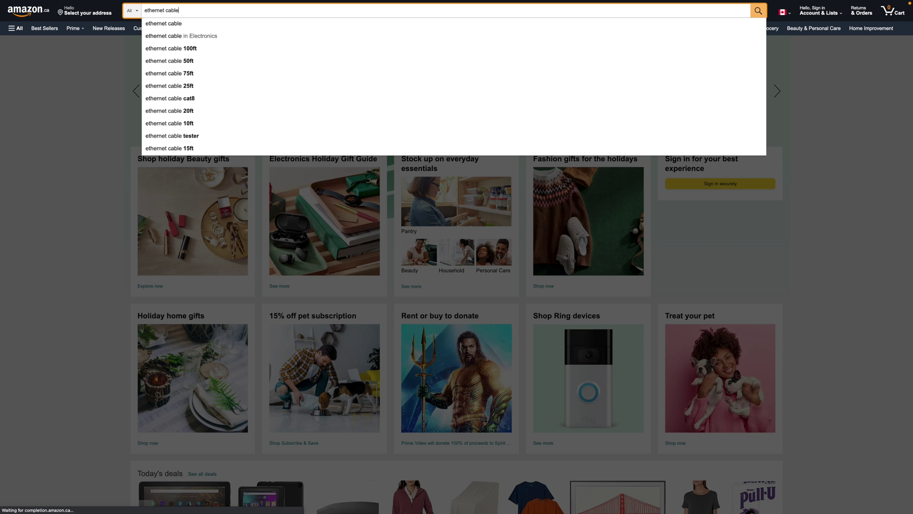
key("Return")
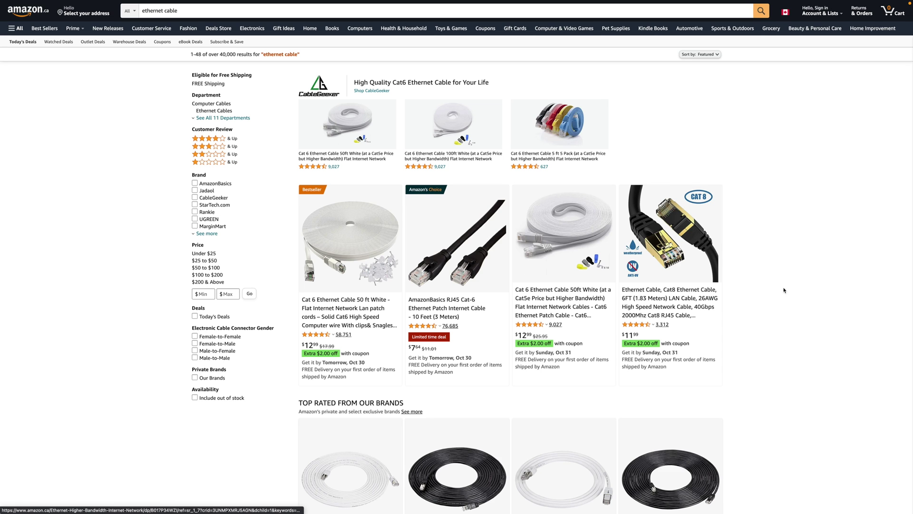
scroll(742, 288, "down", 1)
left_click(383, 195)
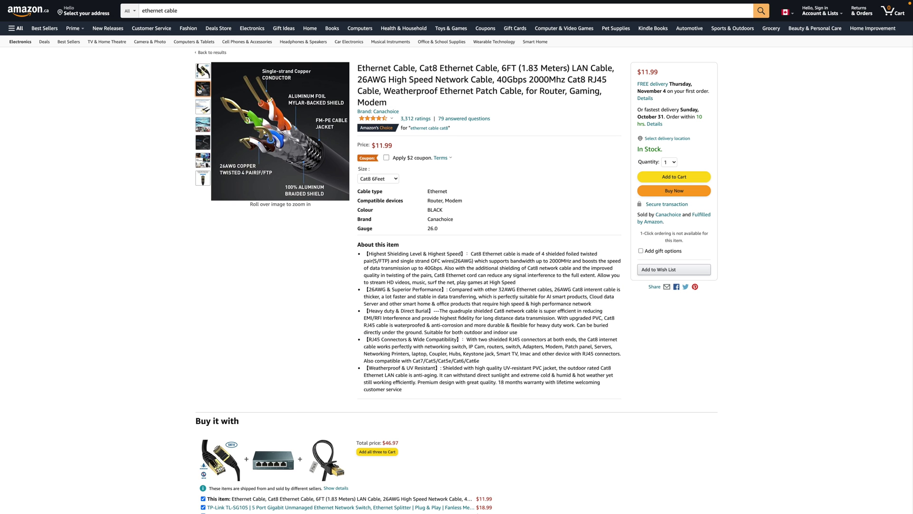
mouse_move(199, 105)
mouse_move(200, 125)
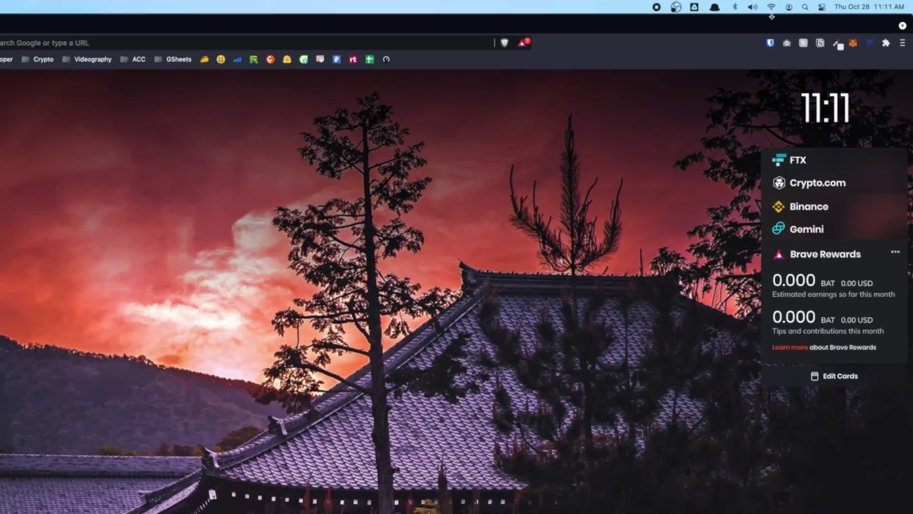
Open the TCP/IP details of the Wi-Fi connection in the advanced network preferences to find the router's address
left_click(771, 12)
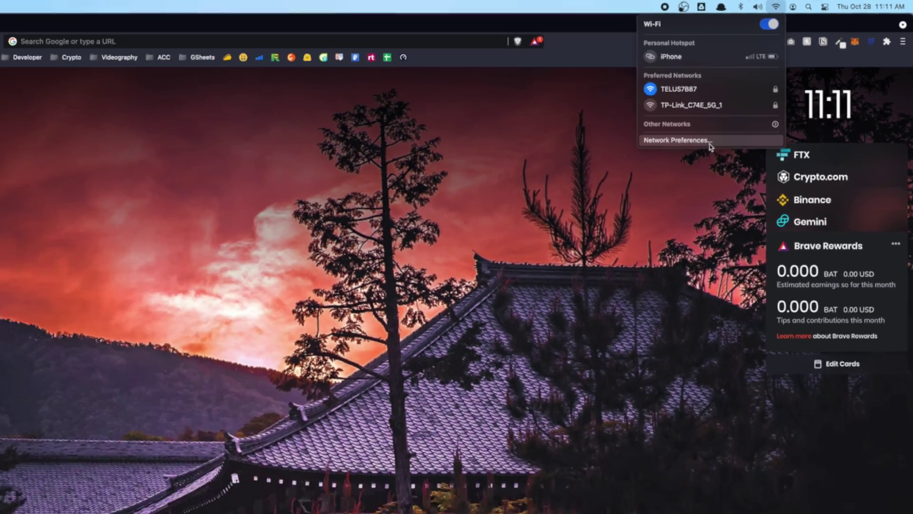
left_click(710, 142)
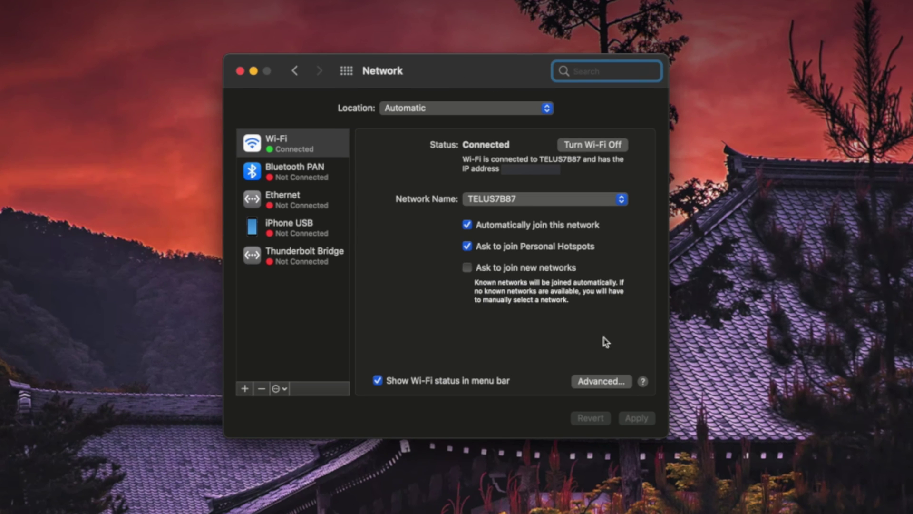
left_click(603, 382)
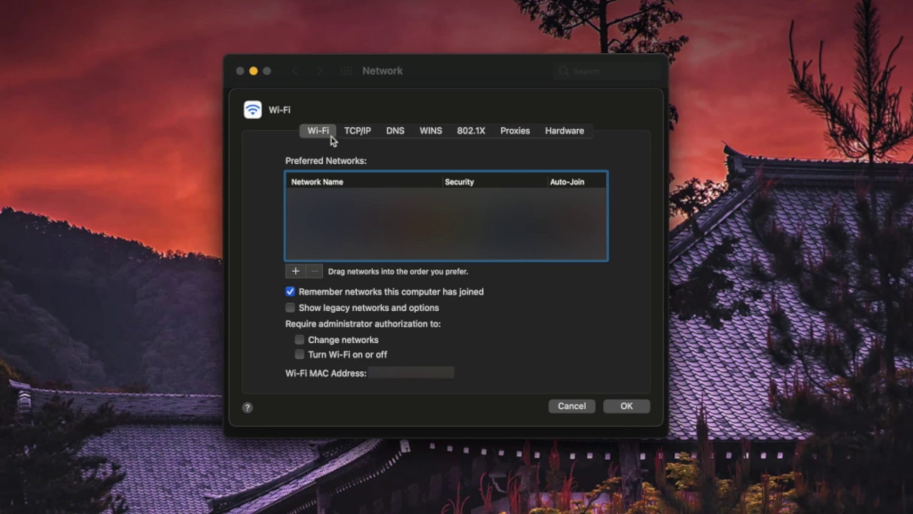
left_click(361, 134)
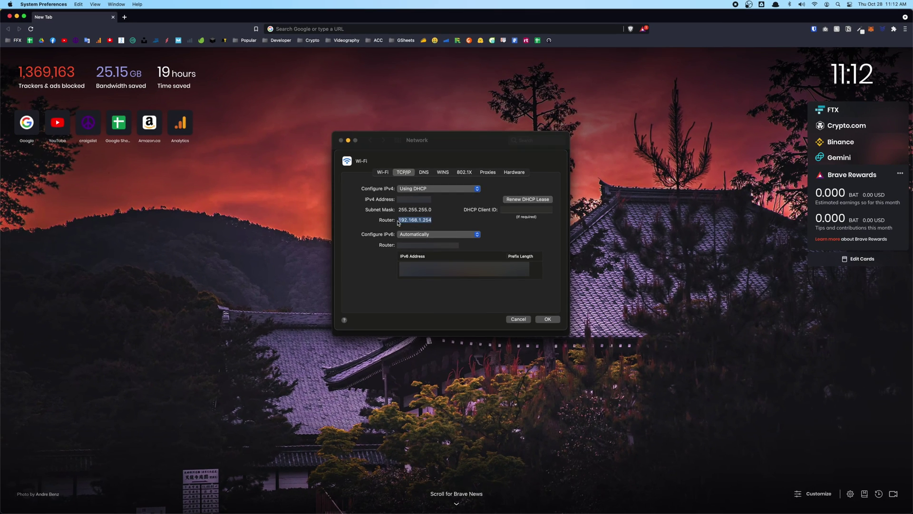
Open the router login page at 192.168.1.254 in the browser and make the window full screen
left_click(477, 27)
type("192.168.1.254")
key("Return")
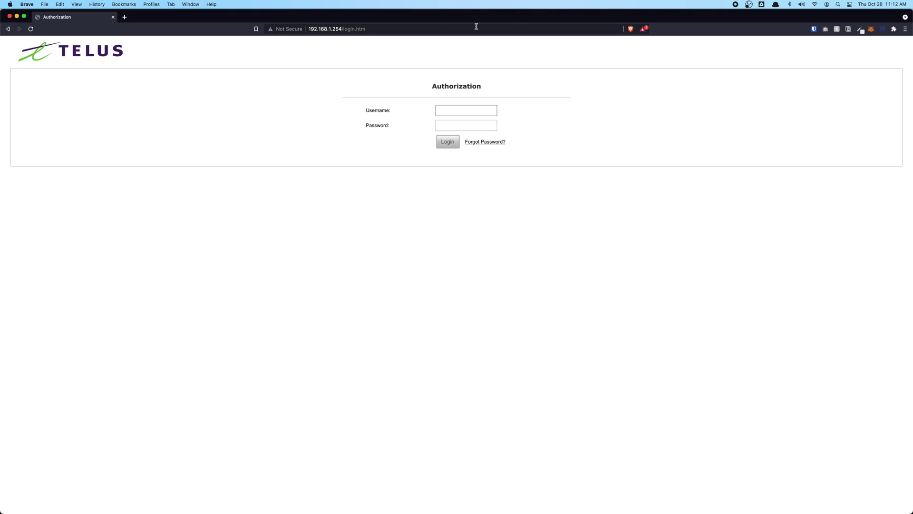
left_click(24, 16)
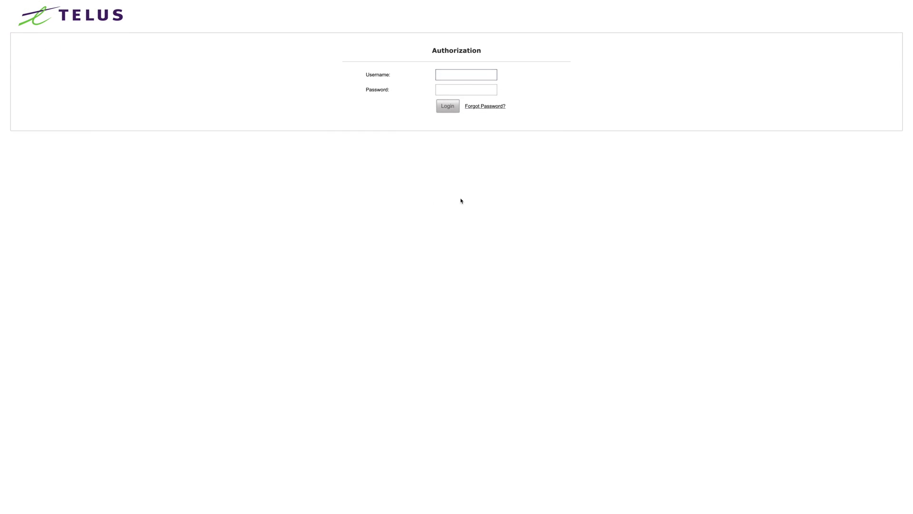
mouse_move(12, 2)
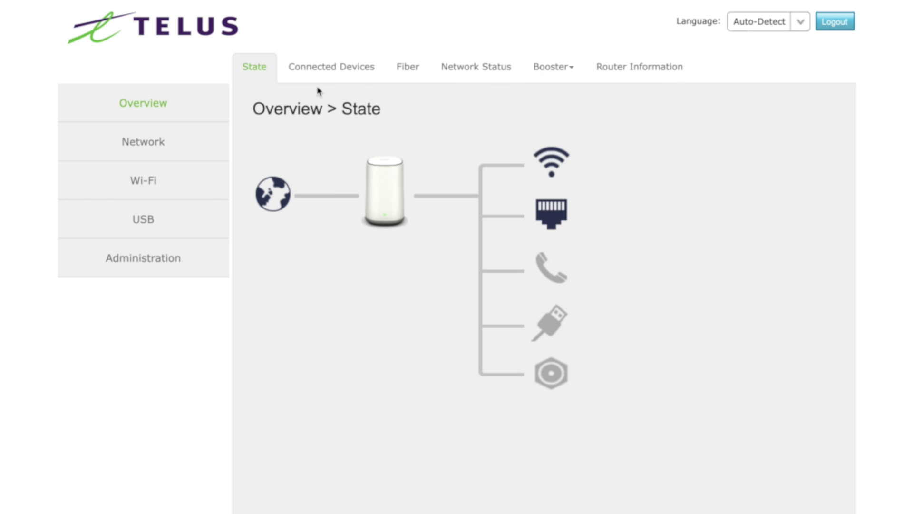
Open the Bridge page of the router's LAN network settings
left_click(154, 140)
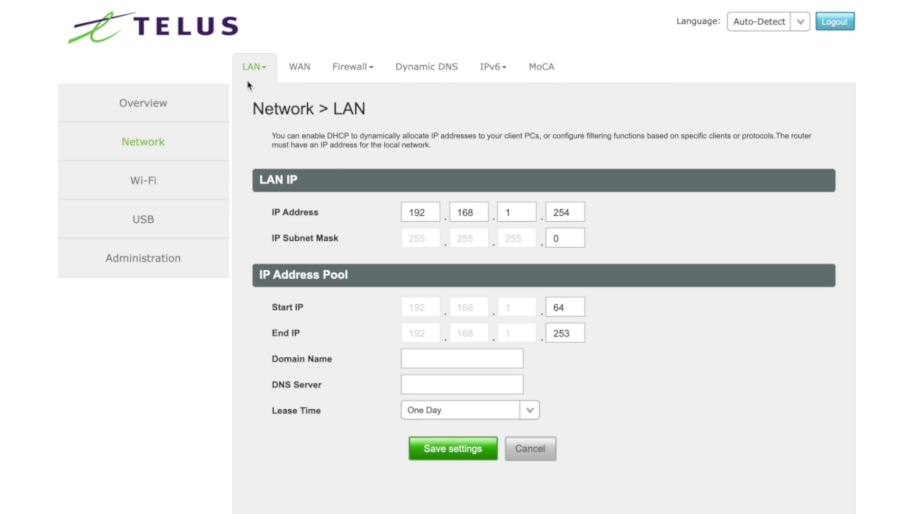
mouse_move(250, 63)
left_click(255, 68)
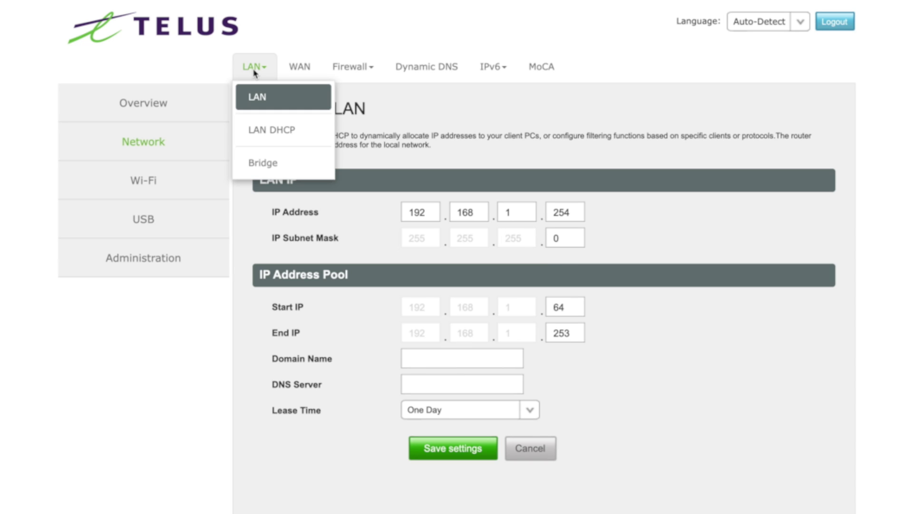
left_click(251, 166)
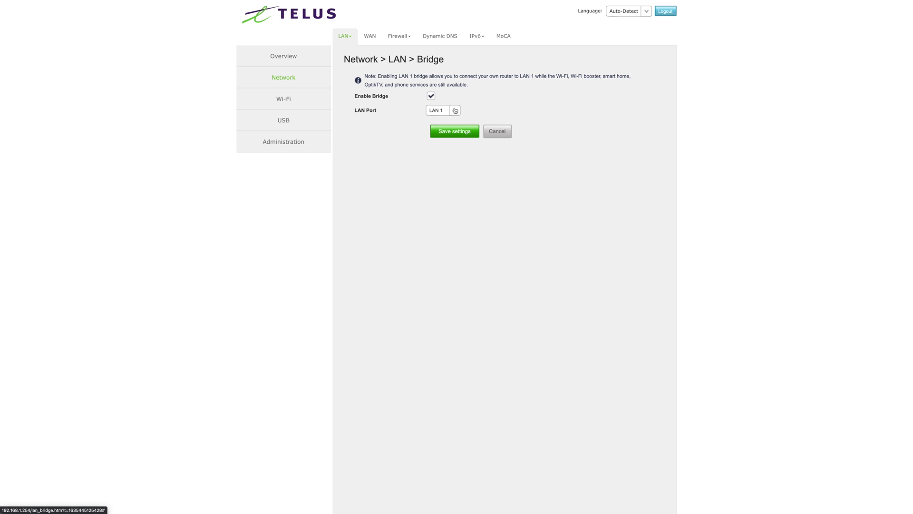
Enable the bridge with the LAN port set to FULL and save the settings
left_click(454, 110)
left_click(443, 121)
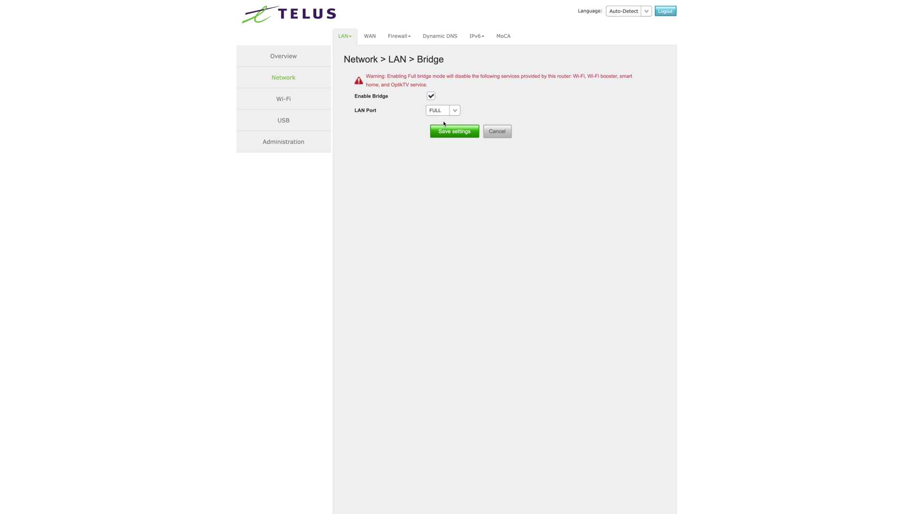
left_click(431, 95)
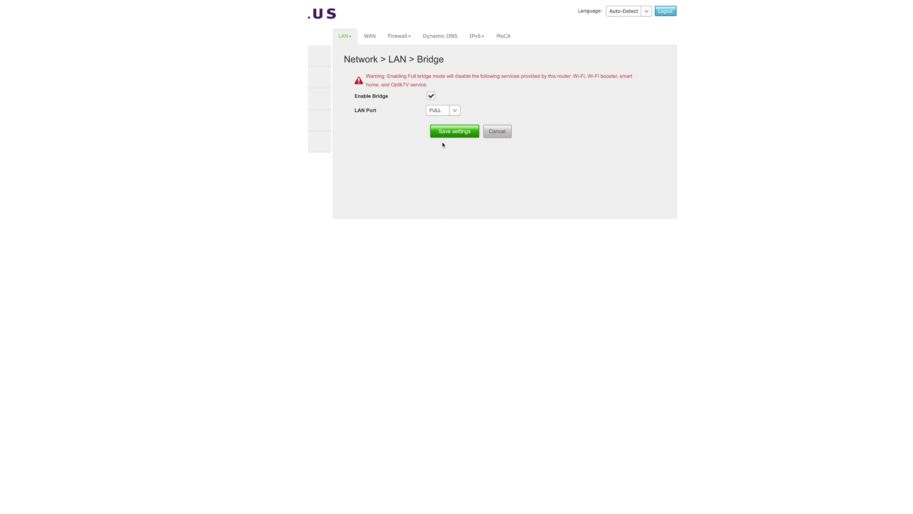
left_click(359, 300)
left_click(439, 130)
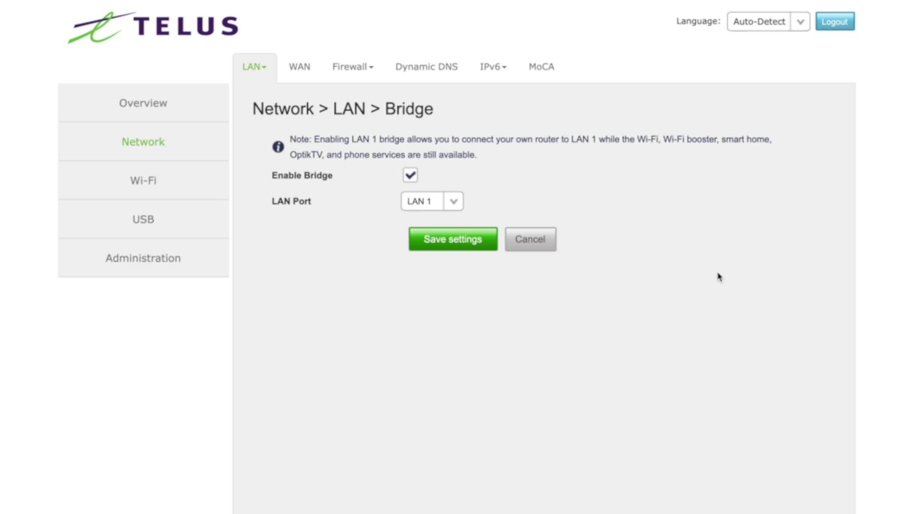
Examine the router's WLAN 2.4Ghz Wi-Fi settings and the list of available channels without changing the channel
left_click(143, 180)
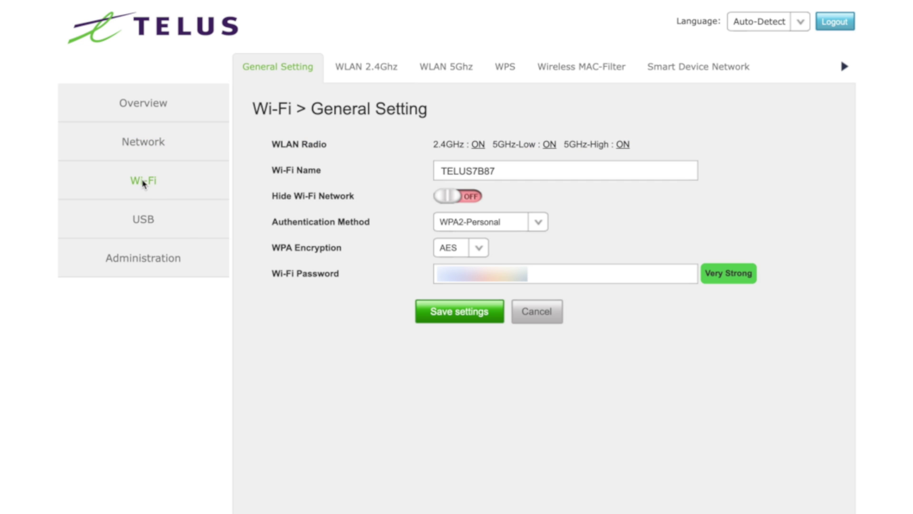
left_click(369, 71)
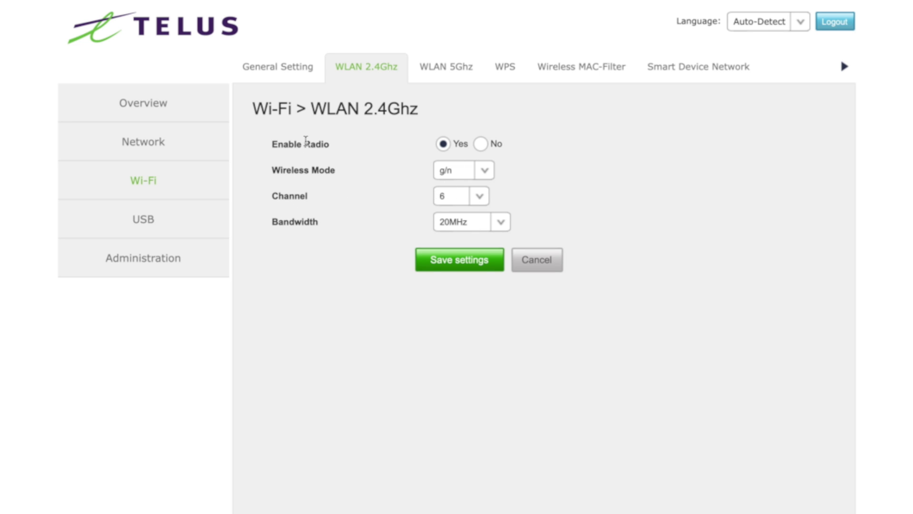
left_click(478, 196)
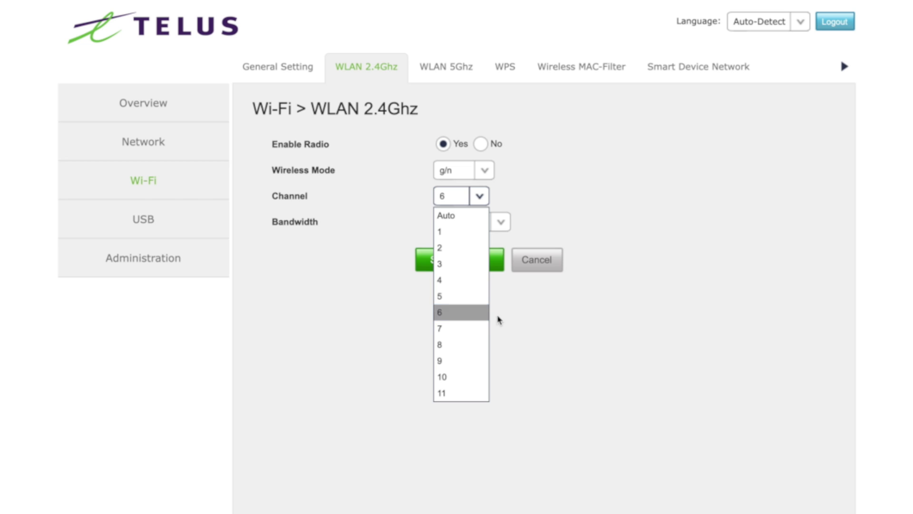
left_click(538, 318)
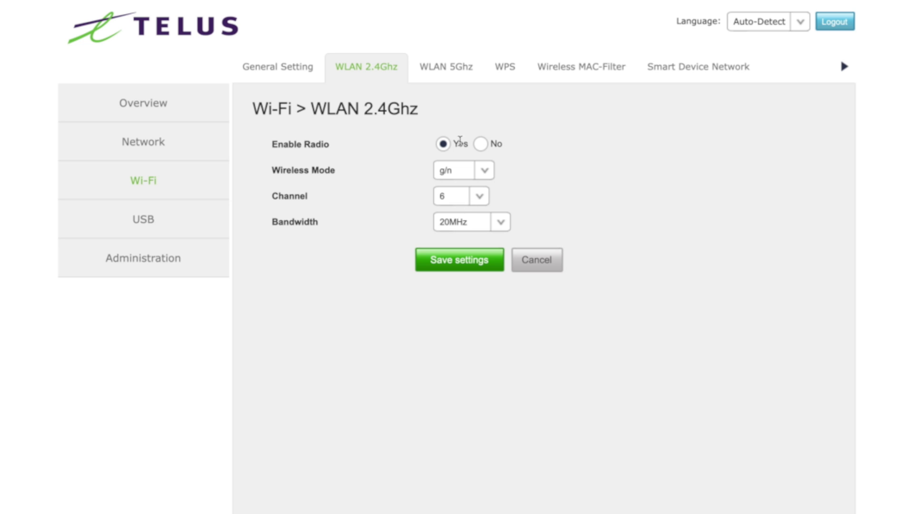
Examine the WLAN 5Ghz settings and the available channels for the 5GHz-Low frequency
left_click(443, 67)
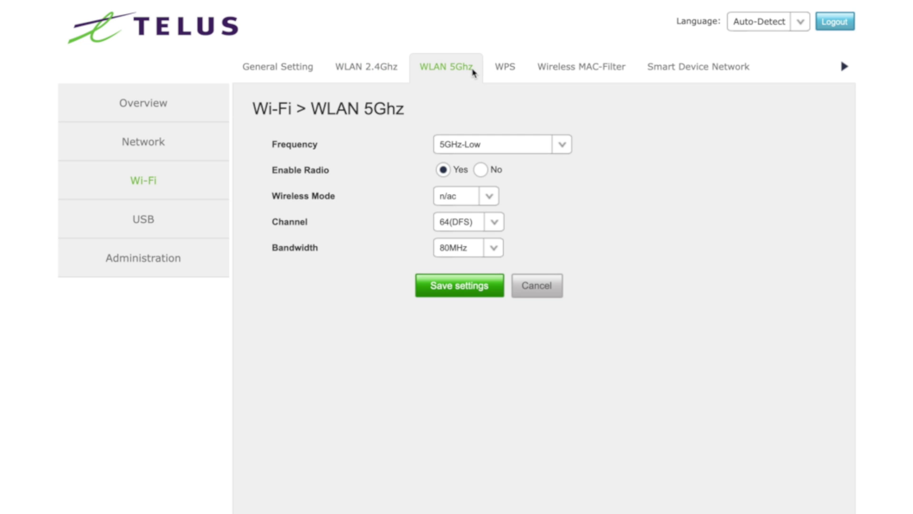
left_click(502, 227)
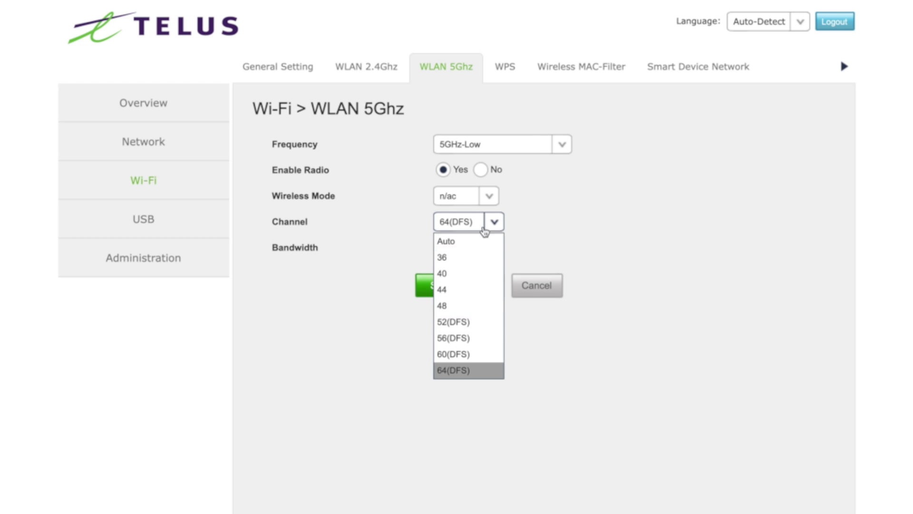
left_click(695, 369)
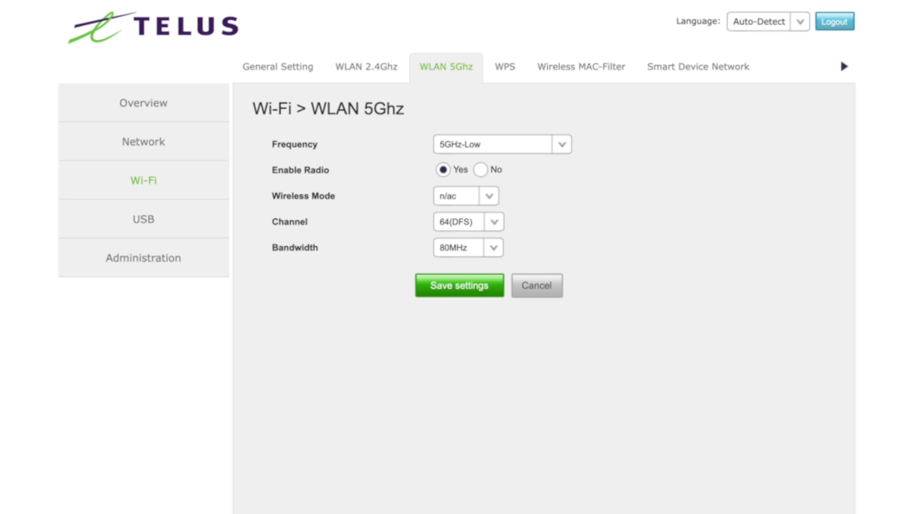
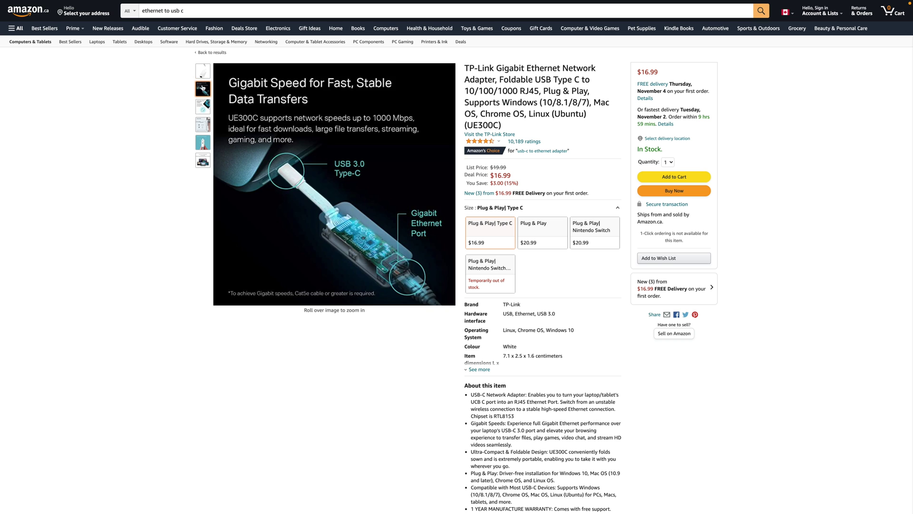
Open the network preferences and copy the router address of the USB 10/100/1000 LAN connection
mouse_move(202, 105)
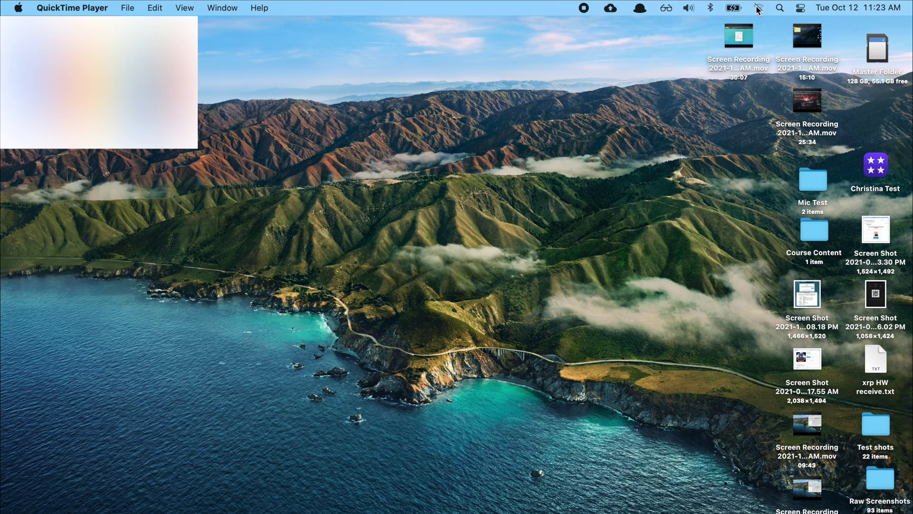
left_click(758, 8)
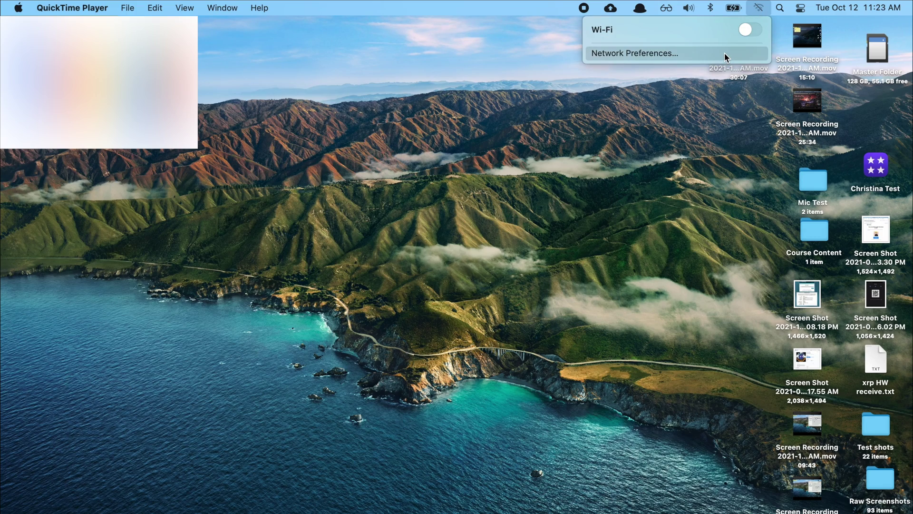
left_click(724, 52)
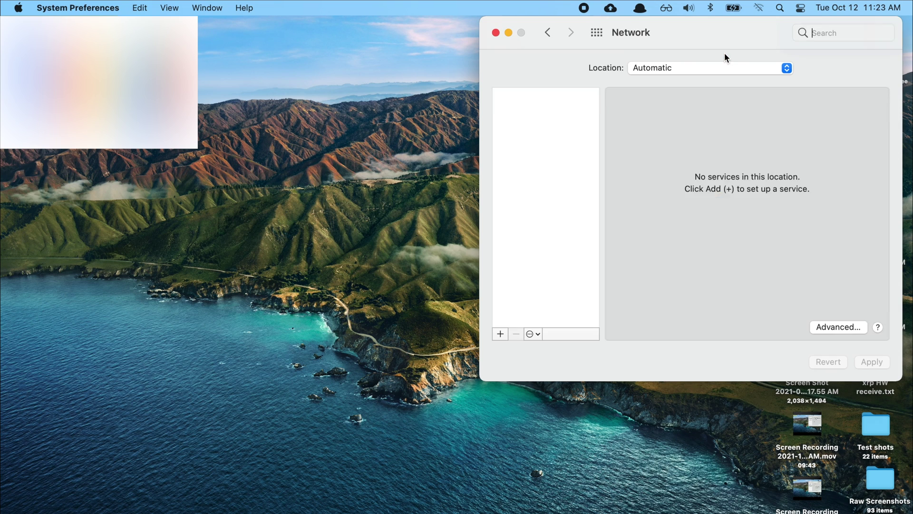
left_click(555, 109)
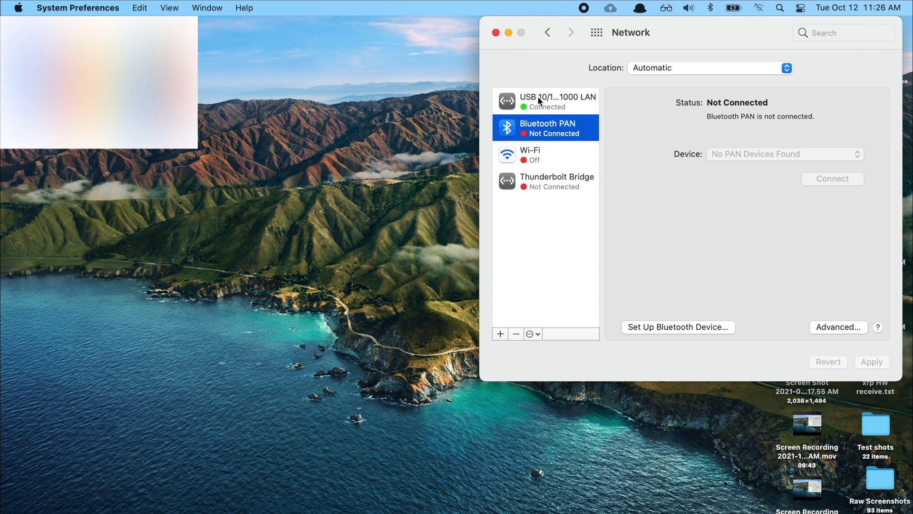
left_click(537, 98)
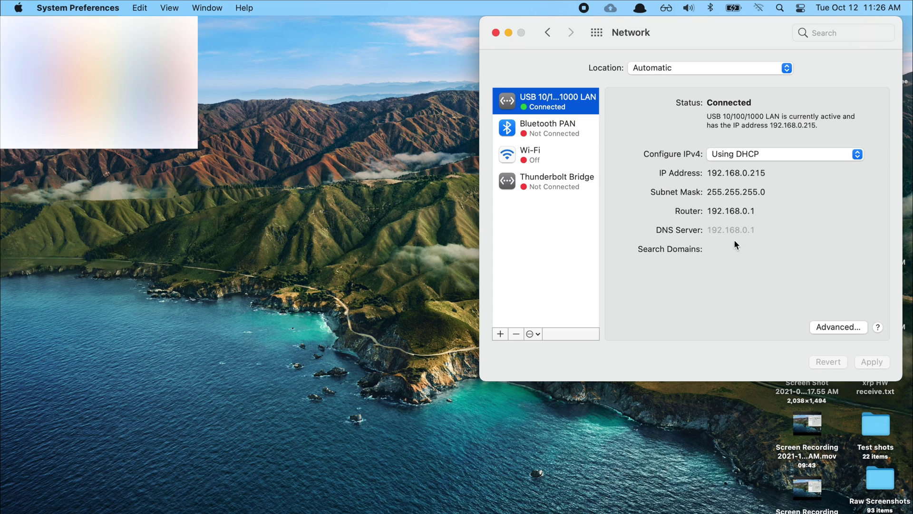
double_click(723, 212)
key("super+c")
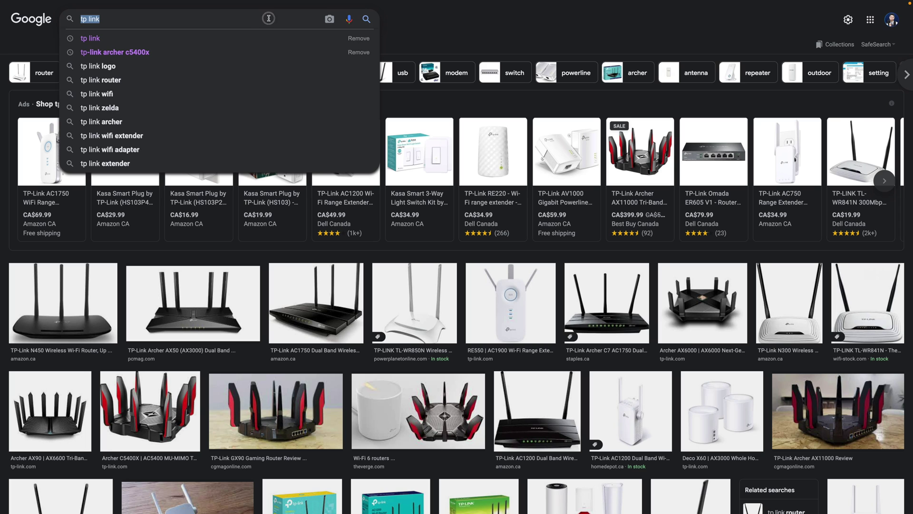
Browse the Google image results for "tp link" routers
left_click(485, 29)
scroll(541, 233, "down", 3)
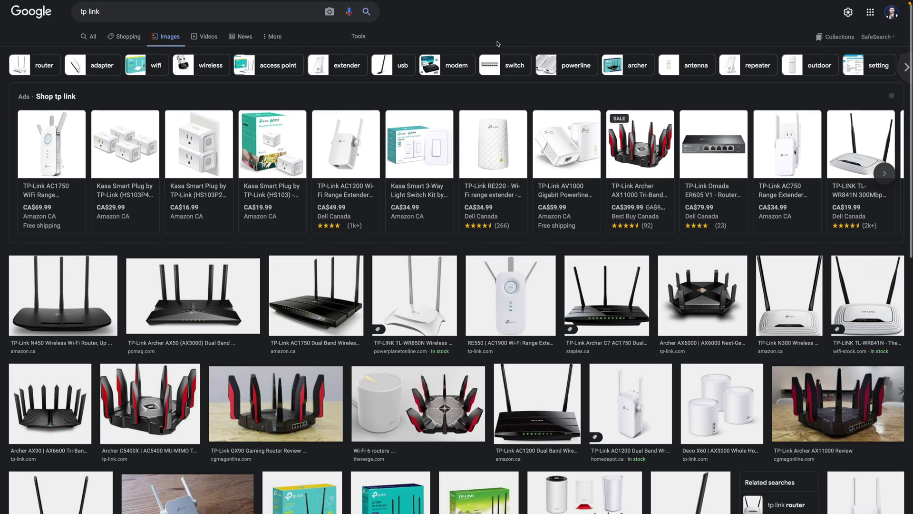
scroll(541, 234, "down", 6)
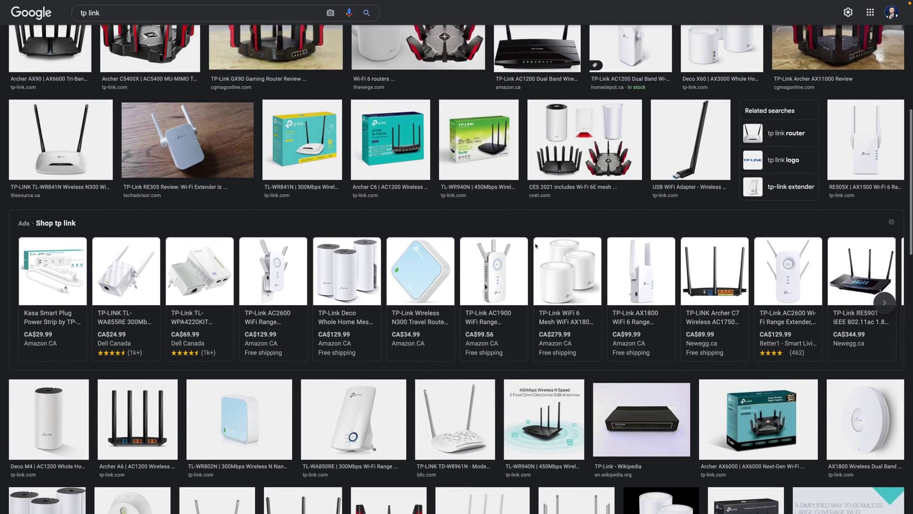
scroll(536, 246, "down", 9)
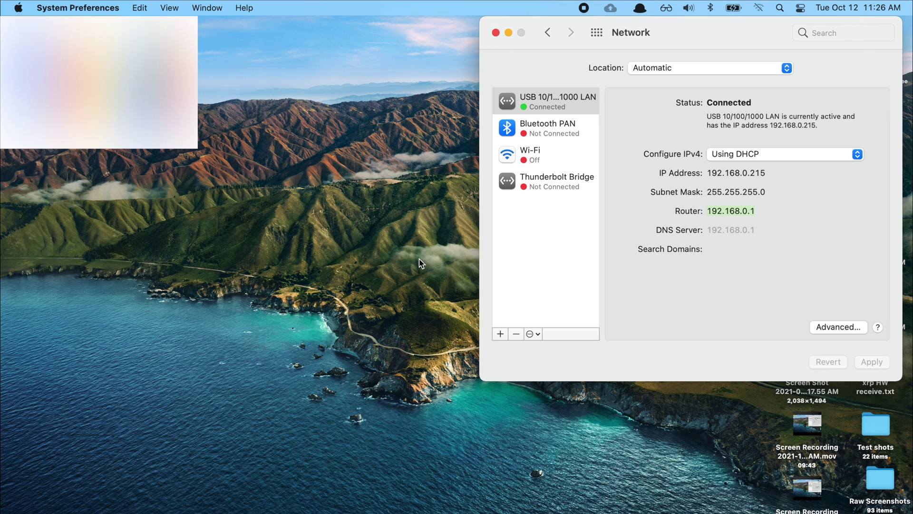
Switch to the Brave browser and load the copied router address 192.168.0.1 in a new tab
key("super+Tab")
key("super+Tab")
key("super+Tab")
key("super+Tab")
key("super+t")
key("super+v")
key("Return")
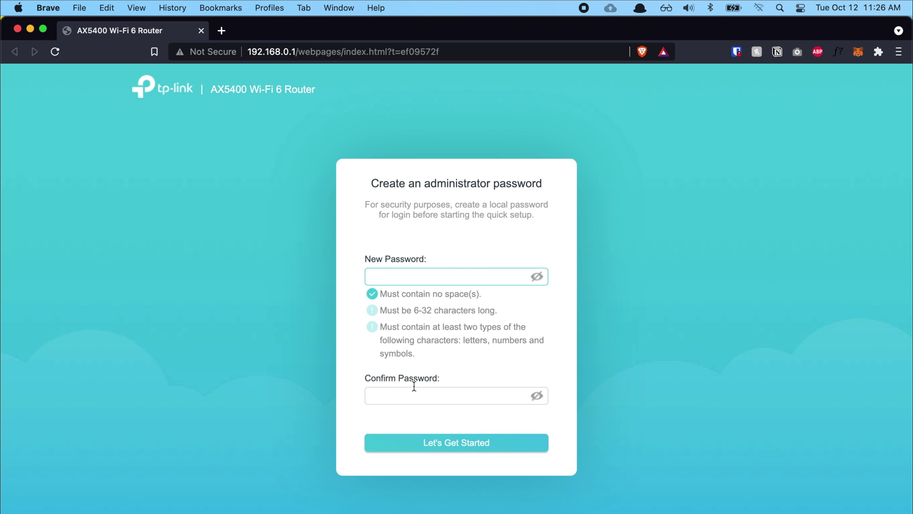
Enter and confirm a new administrator password for the router and start the quick setup
key("super+v")
left_click(413, 400)
key("super+v")
left_click(421, 375)
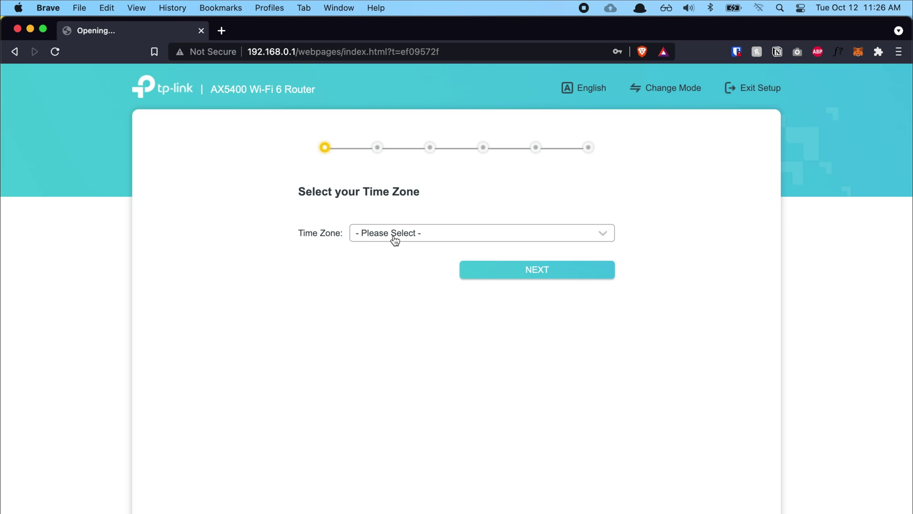
Change the router's operating mode to AP Mode and reboot it to apply the change
left_click(679, 89)
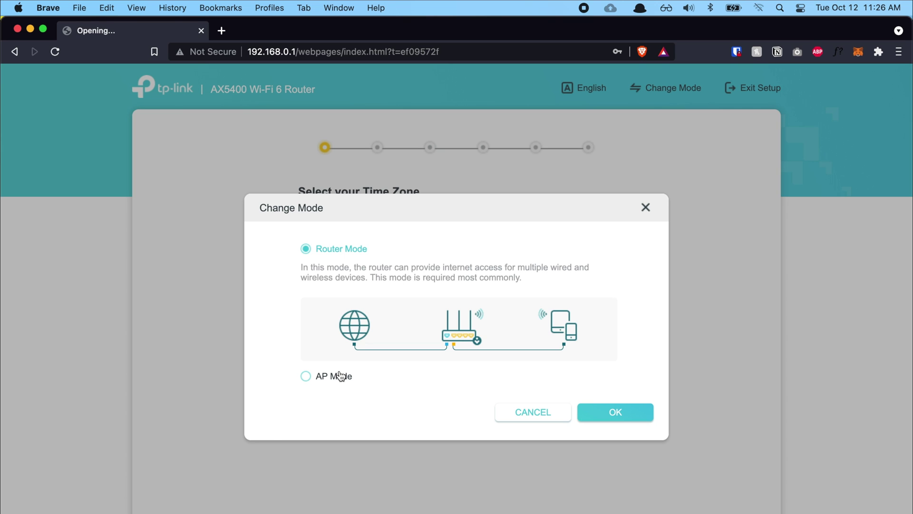
left_click(340, 376)
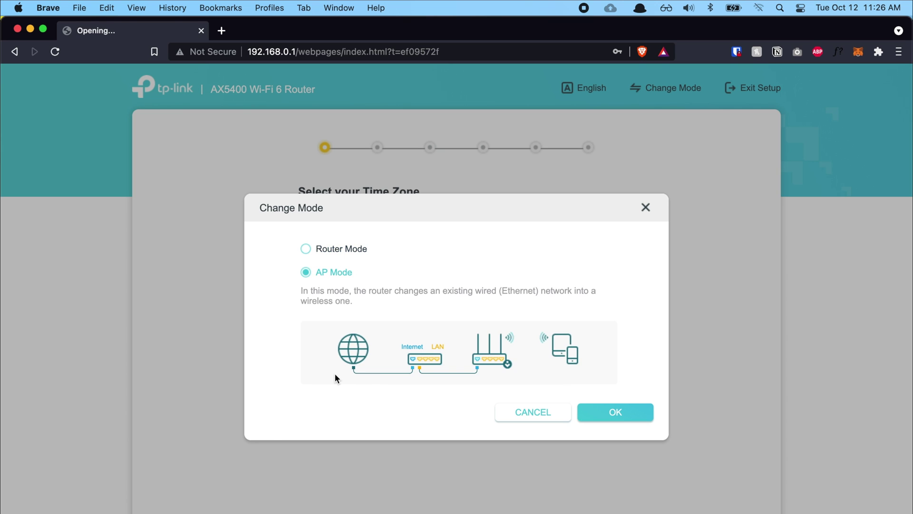
left_click(649, 414)
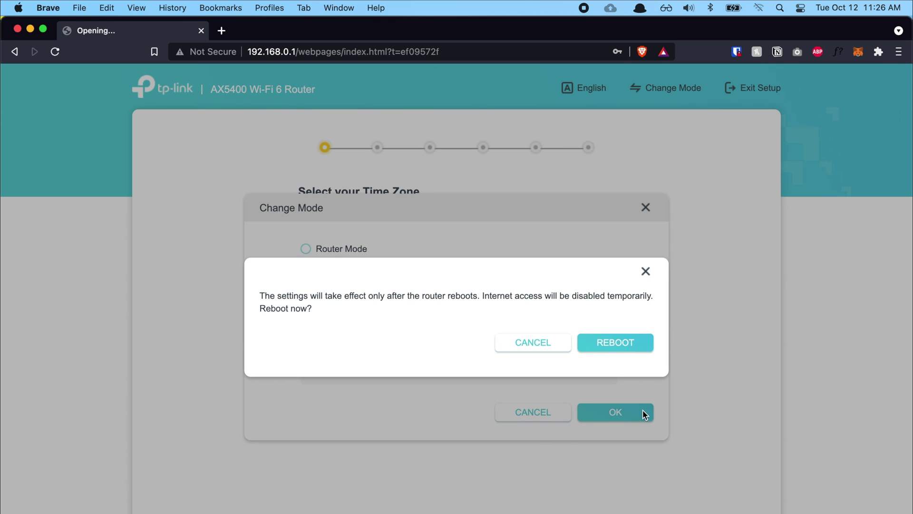
left_click(615, 342)
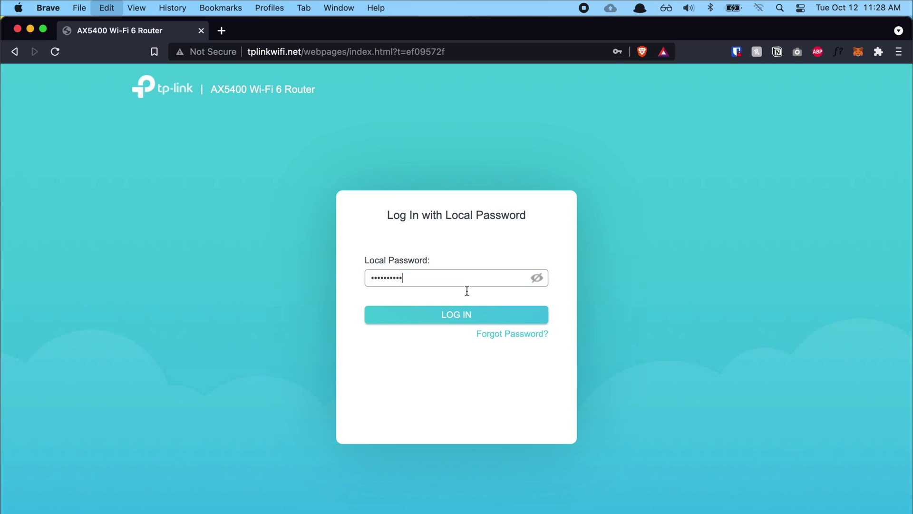
Log in with the local password and finish the wireless setup with Set Each Band Separately enabled
left_click(455, 319)
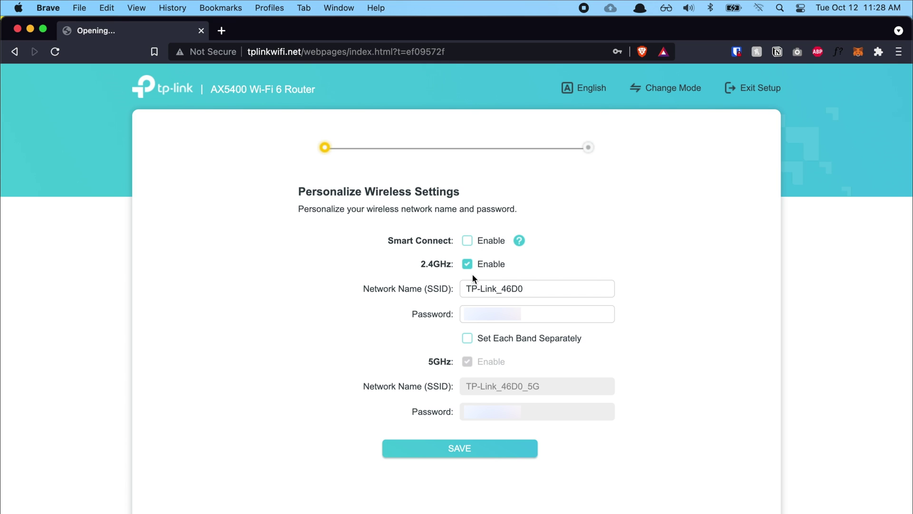
left_click(470, 339)
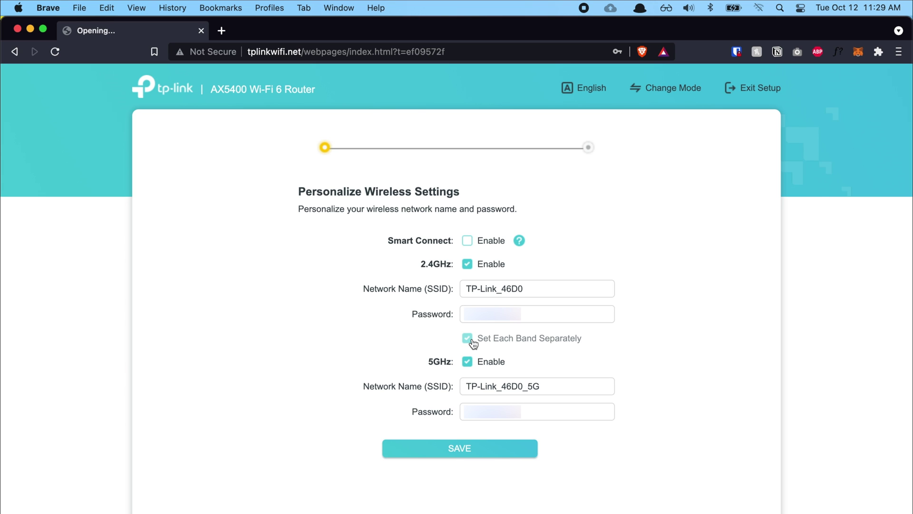
left_click(450, 449)
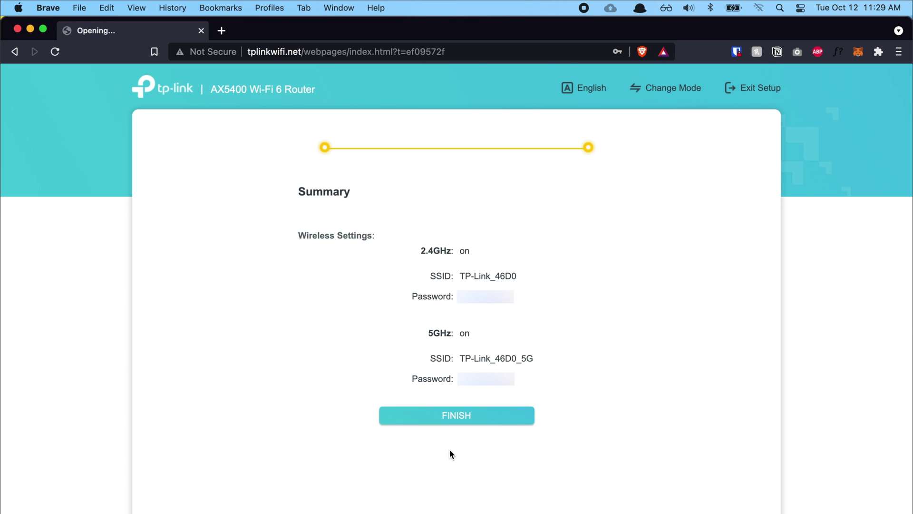
left_click(452, 420)
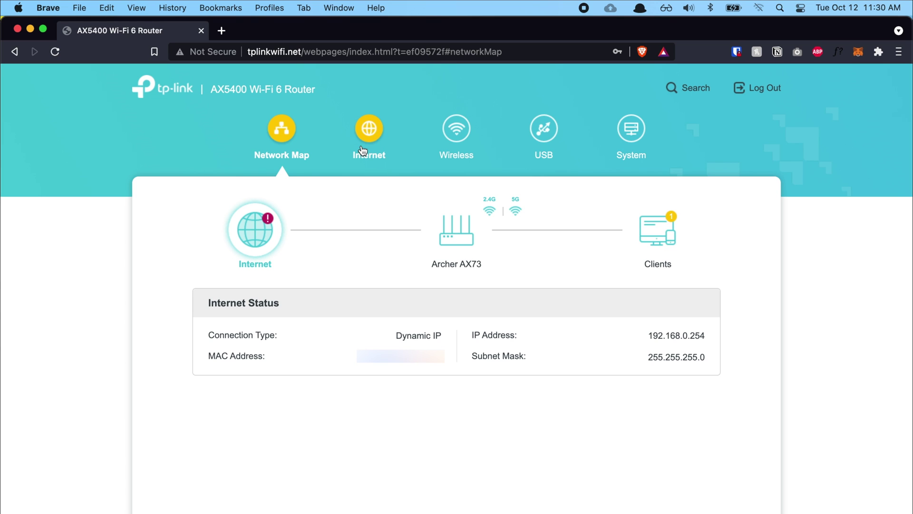
Switch the router's LAN IP type to Static IP and set its IP address to 192.168.1.3
left_click(369, 129)
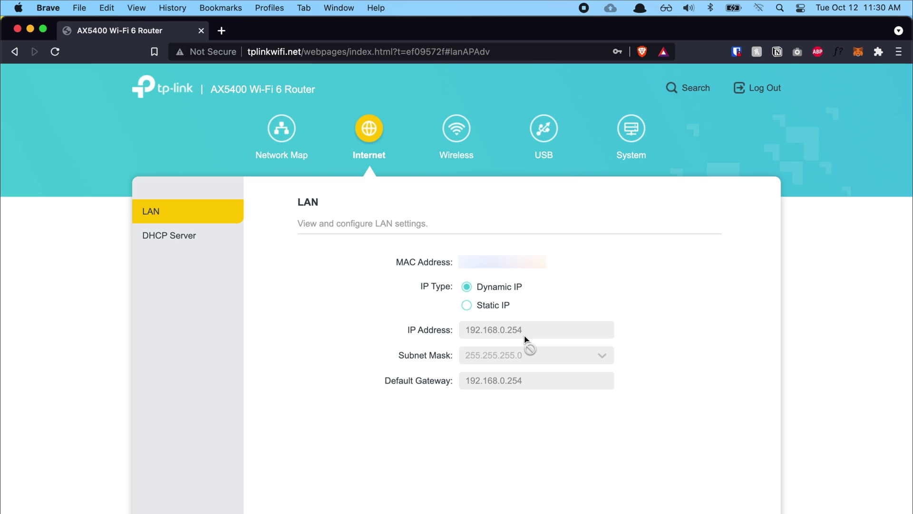
left_click(489, 303)
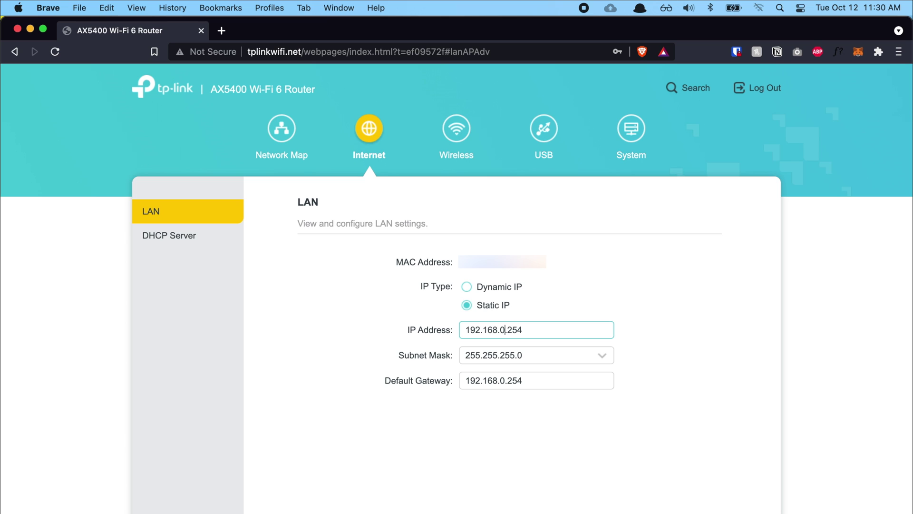
key("BackSpace")
type("1")
key("Right")
key("Right")
key("Right")
key("Right")
key("BackSpace")
key("BackSpace")
key("BackSpace")
type("3")
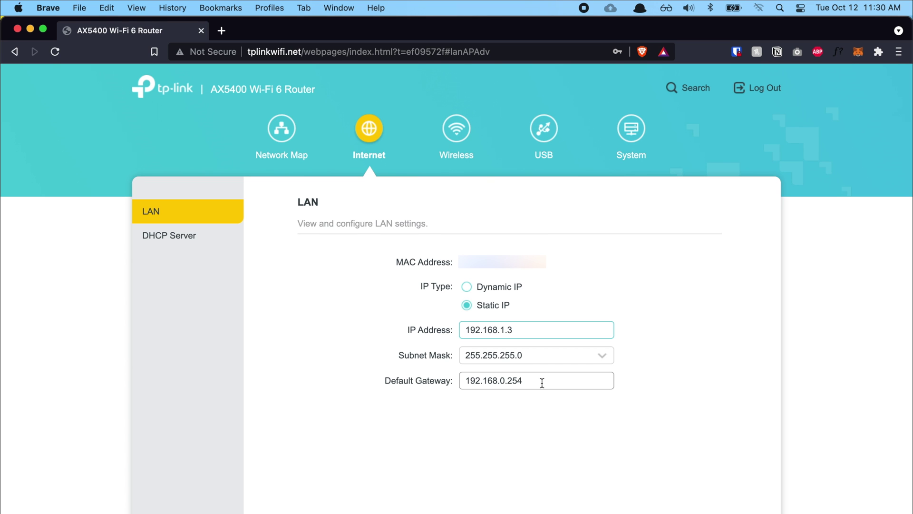
Set the LAN default gateway to 192.168.1.254, then save the LAN settings and accept logging in again
left_click(541, 383)
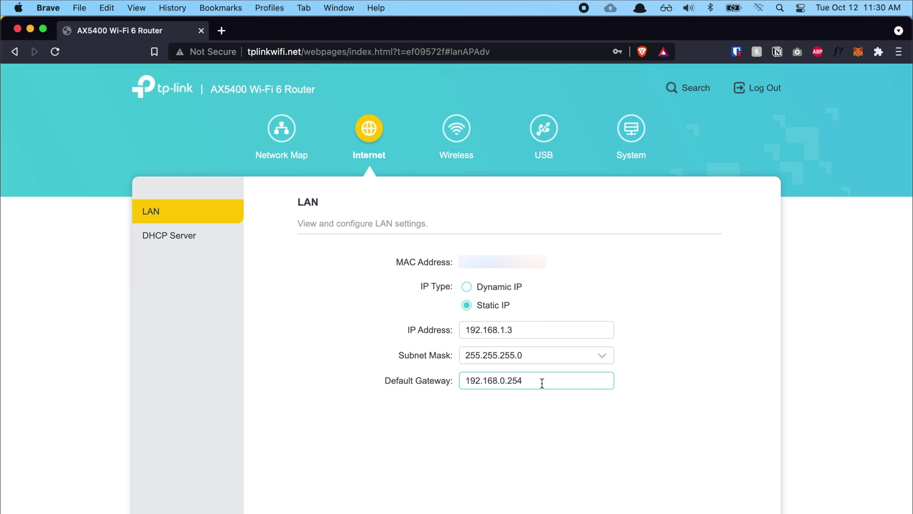
key("Left")
key("Left")
key("Left")
key("Left")
key("BackSpace")
type("1")
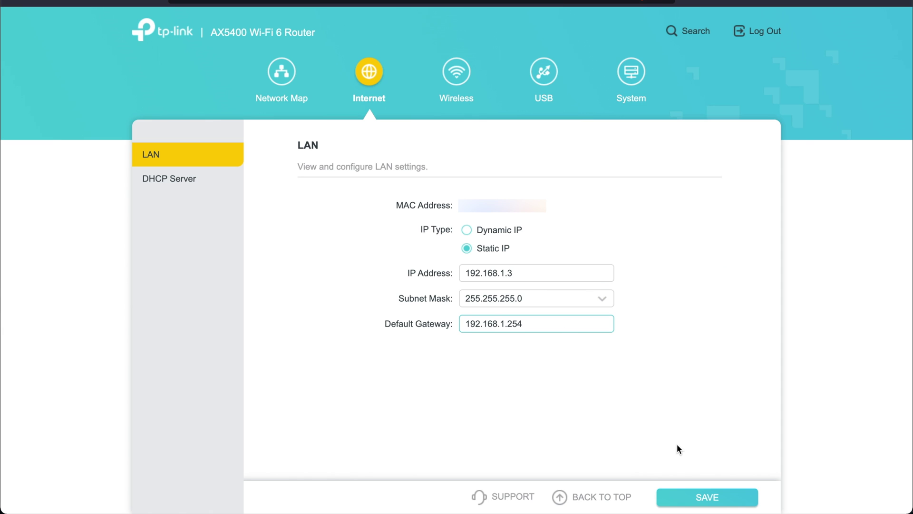
left_click(688, 499)
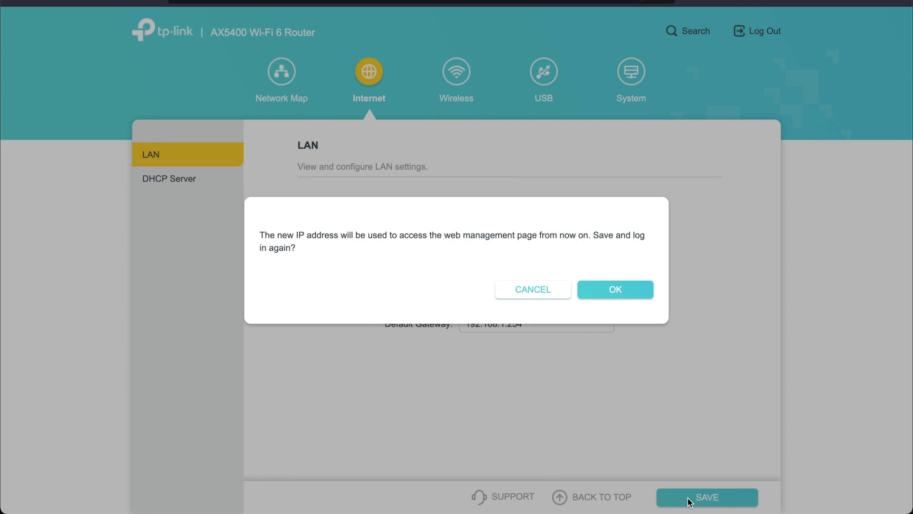
left_click(607, 291)
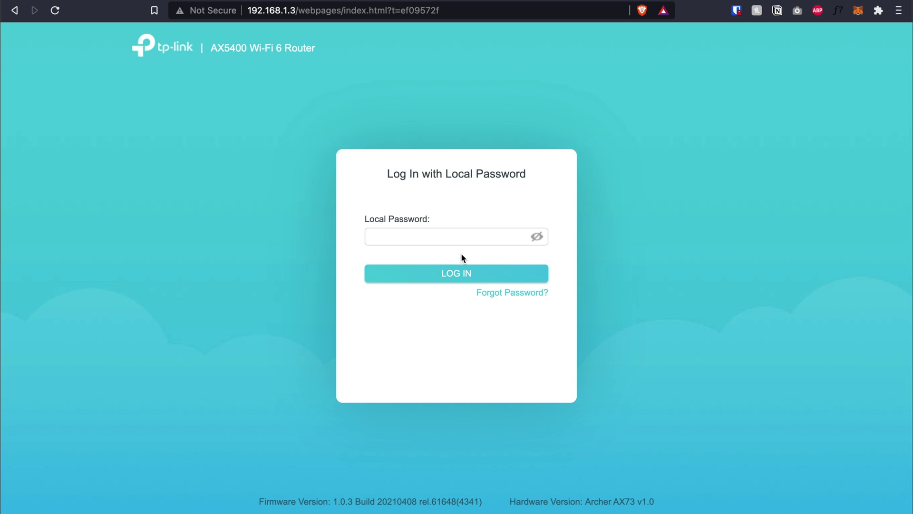
Log back in with the local password, then set the DHCP server to Off and save
left_click(435, 281)
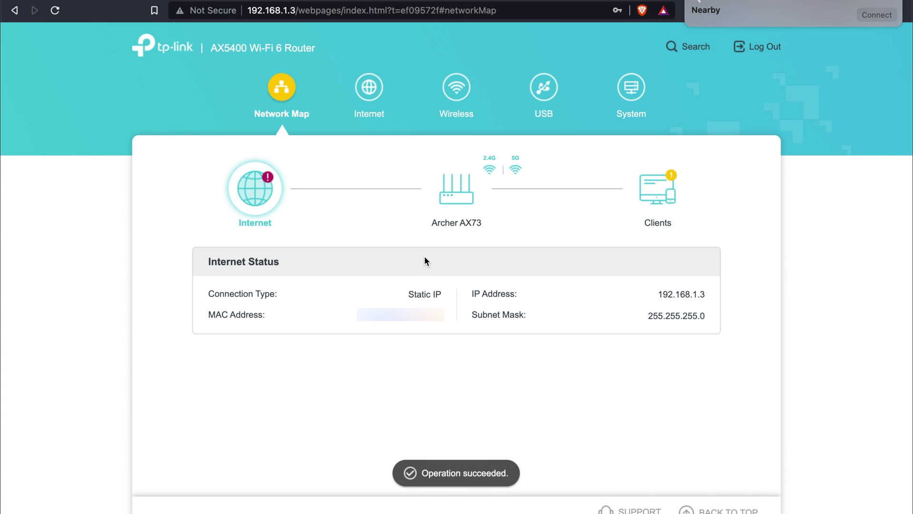
left_click(369, 87)
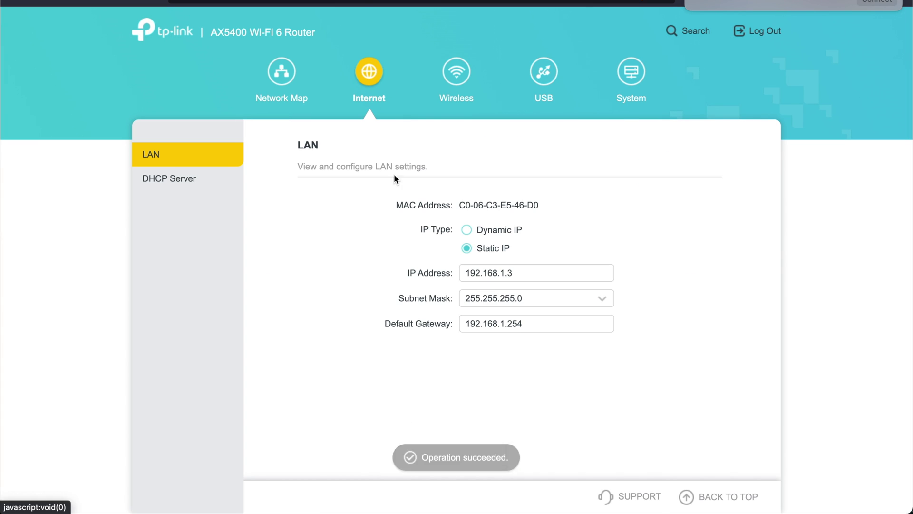
left_click(185, 186)
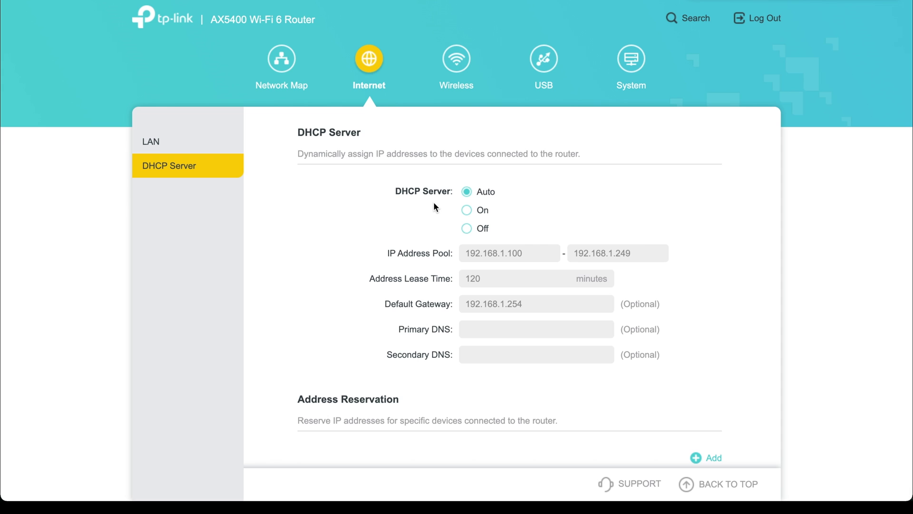
left_click(480, 229)
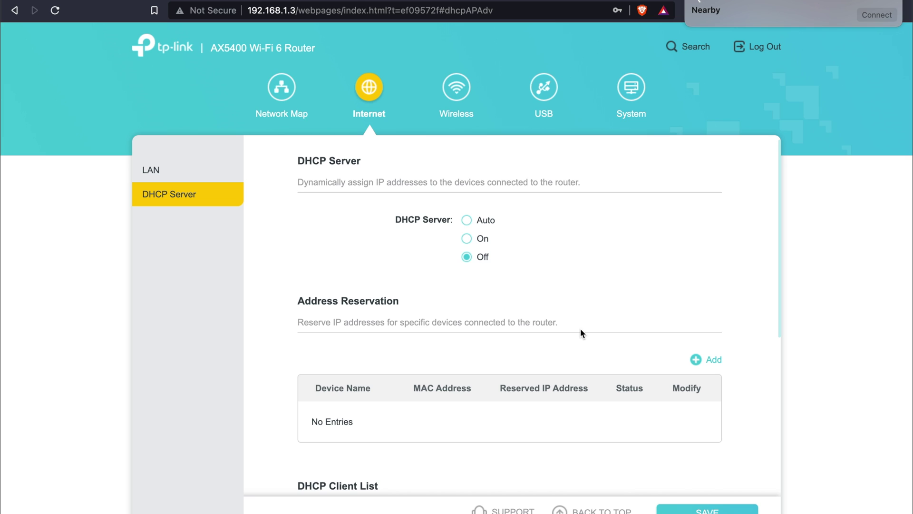
left_click(666, 508)
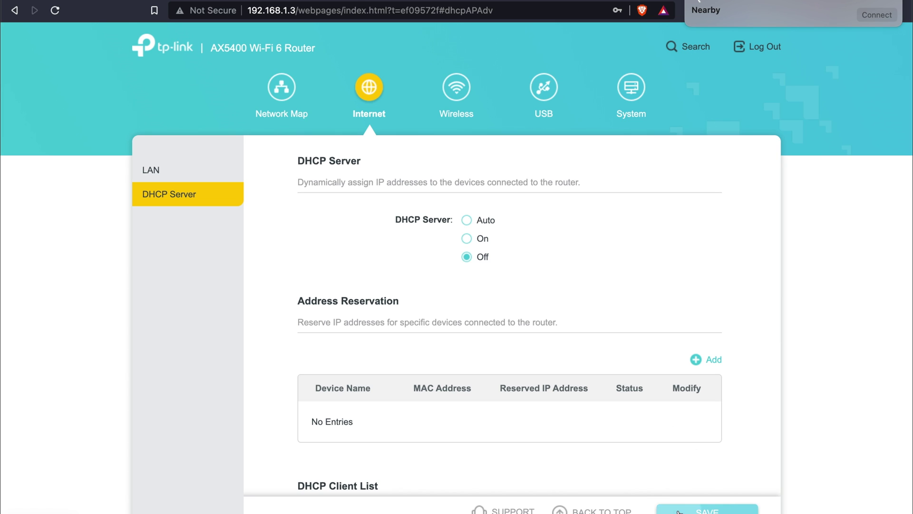
Set the 2.4GHz network's channel to 11 in the wireless settings
left_click(459, 103)
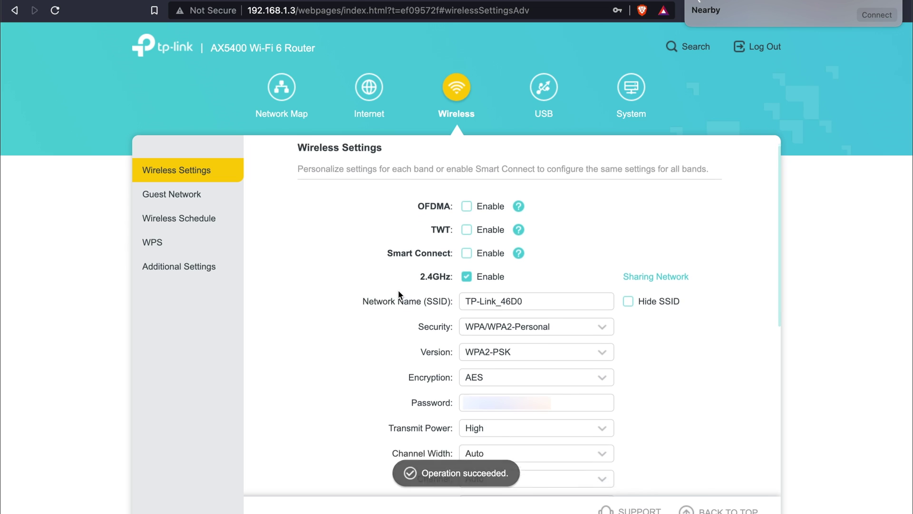
scroll(450, 314, "down", 3)
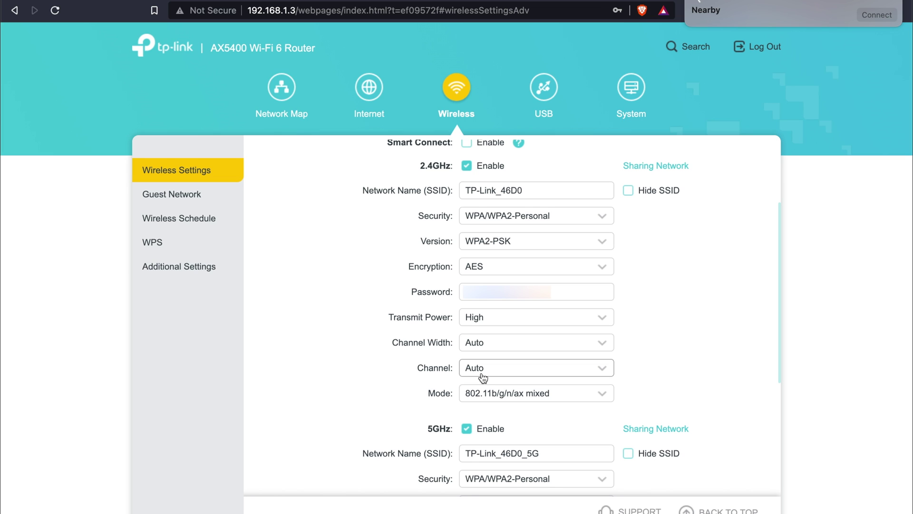
left_click(483, 377)
scroll(489, 444, "down", 4)
left_click(483, 505)
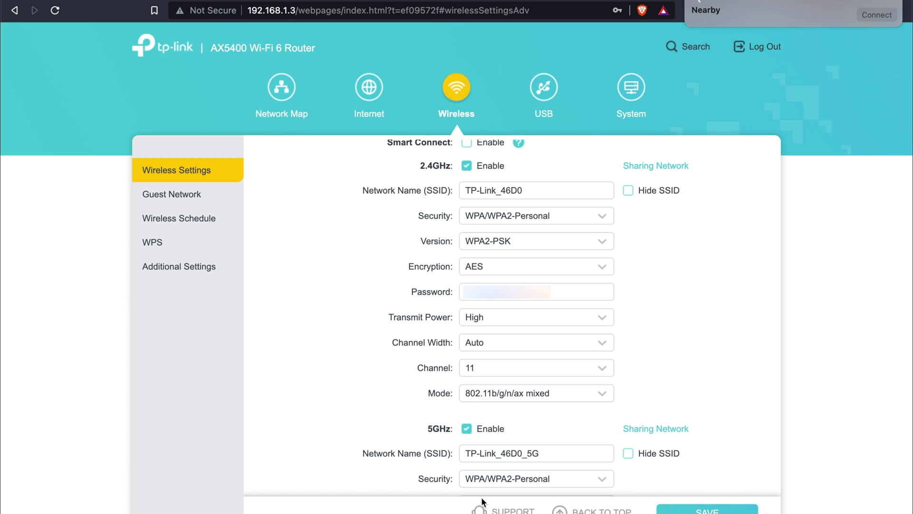
Set the 5GHz network's channel to 157, save the wireless settings and dismiss the network summary
scroll(337, 401, "down", 5)
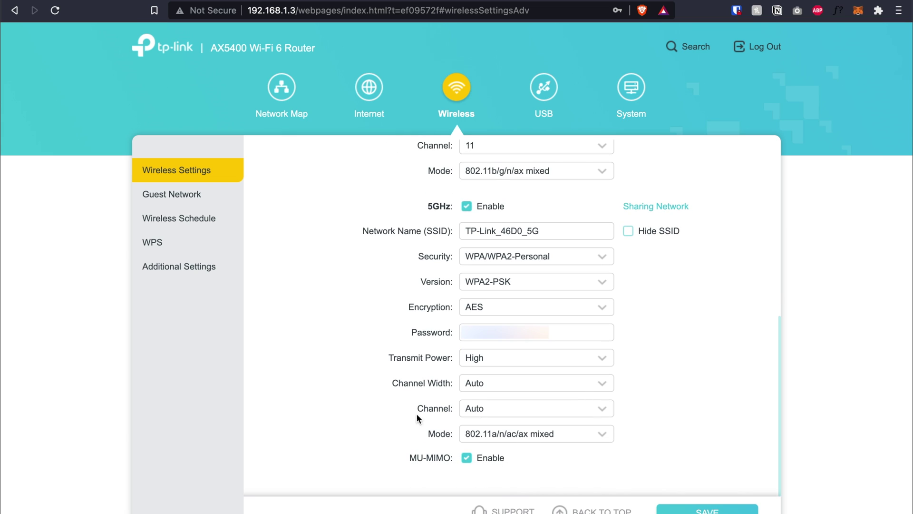
left_click(493, 416)
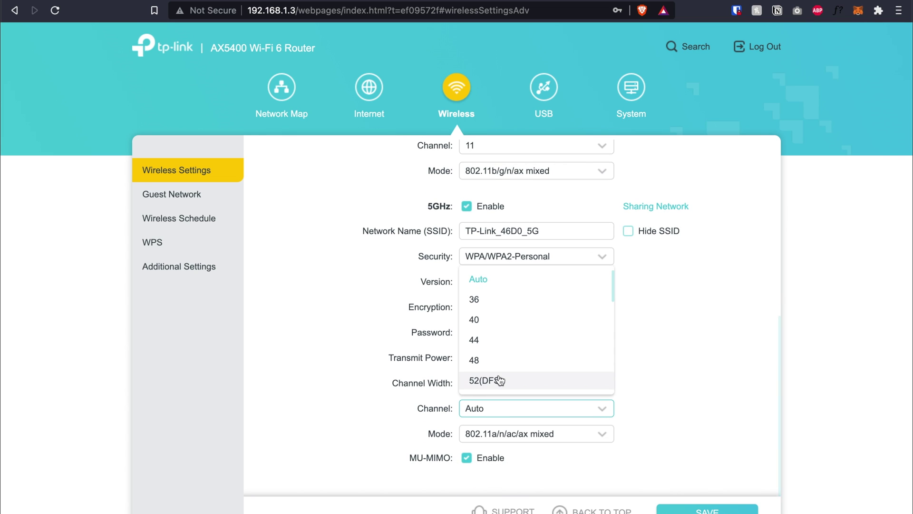
scroll(497, 379, "down", 8)
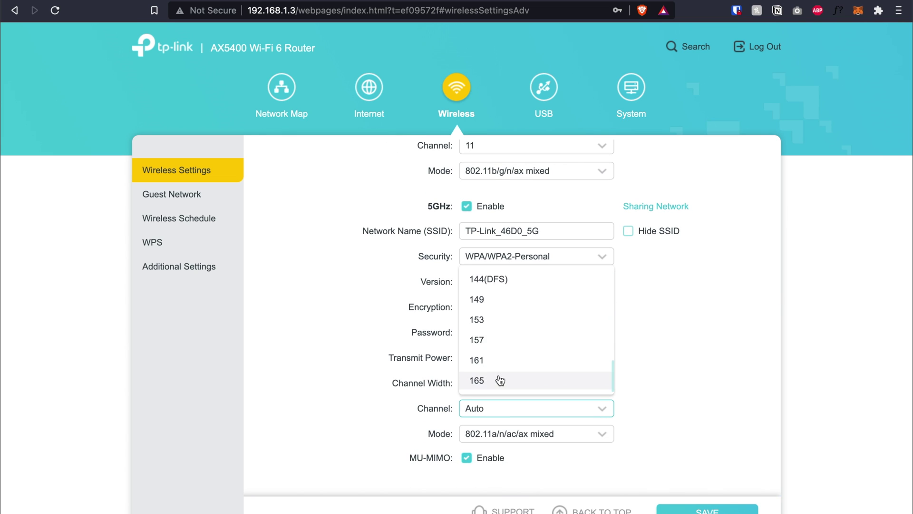
left_click(491, 340)
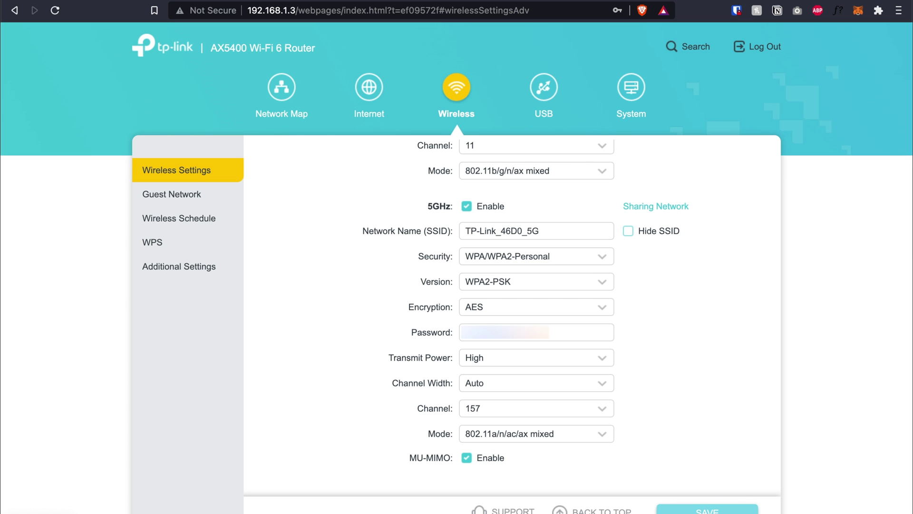
left_click(694, 511)
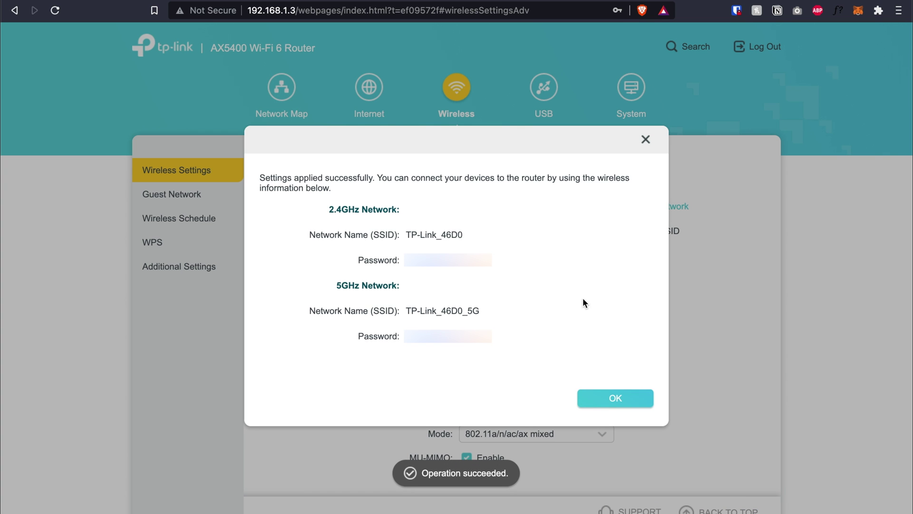
left_click(608, 404)
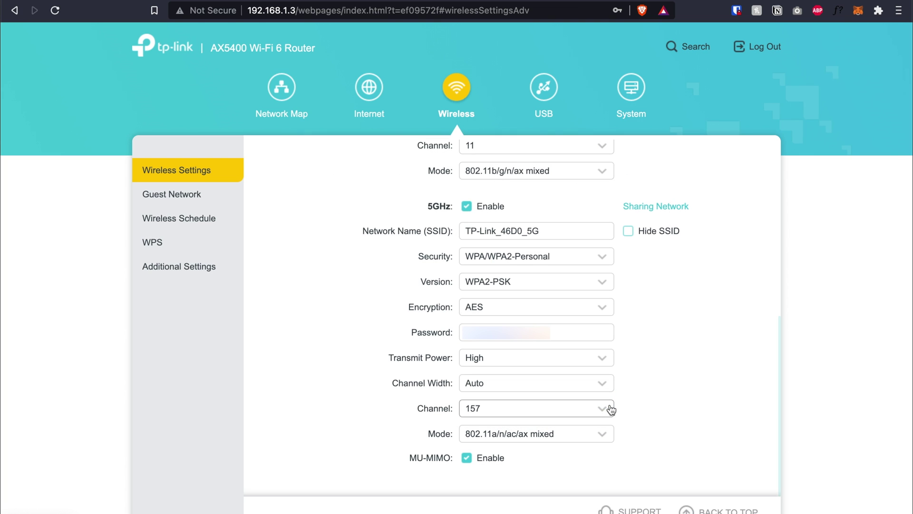